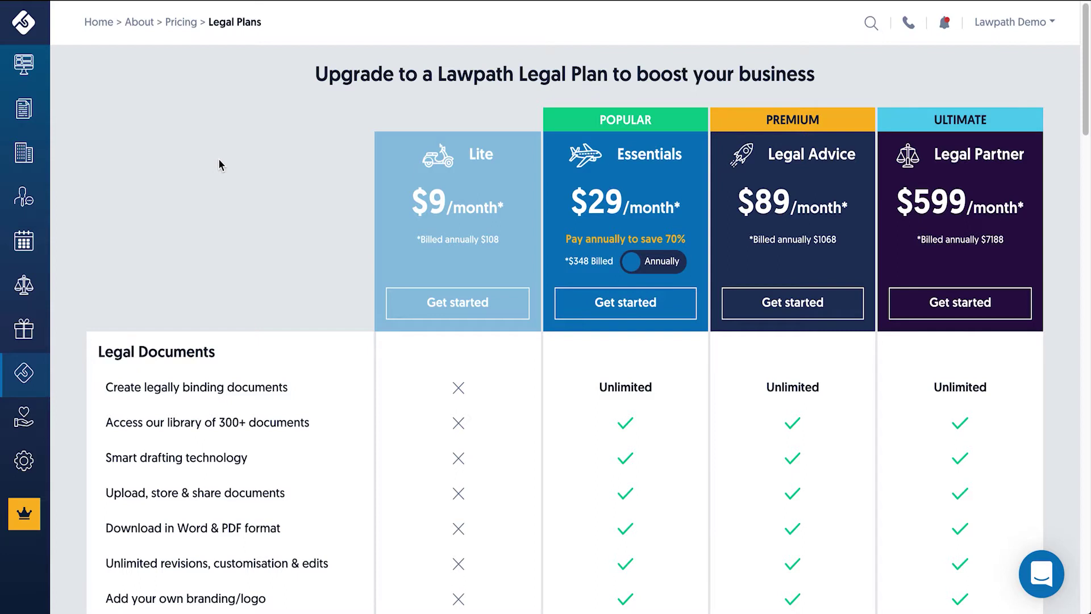
Expand the sidebar navigation panel on the Legal Plans pricing page.
mouse_move(32, 114)
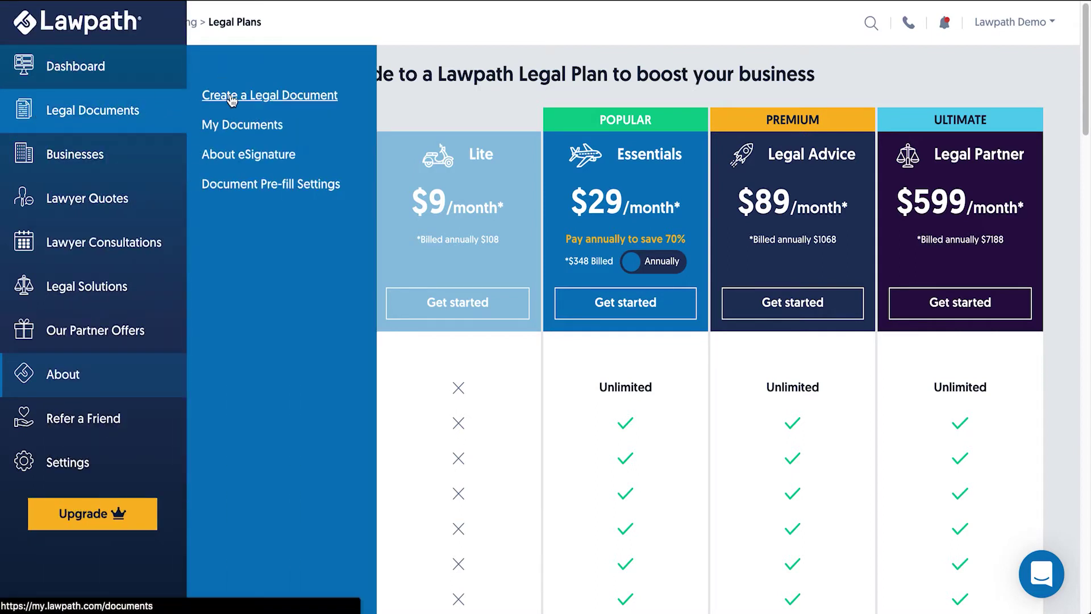
Start a new Privacy Policy from the legal document library.
click(231, 97)
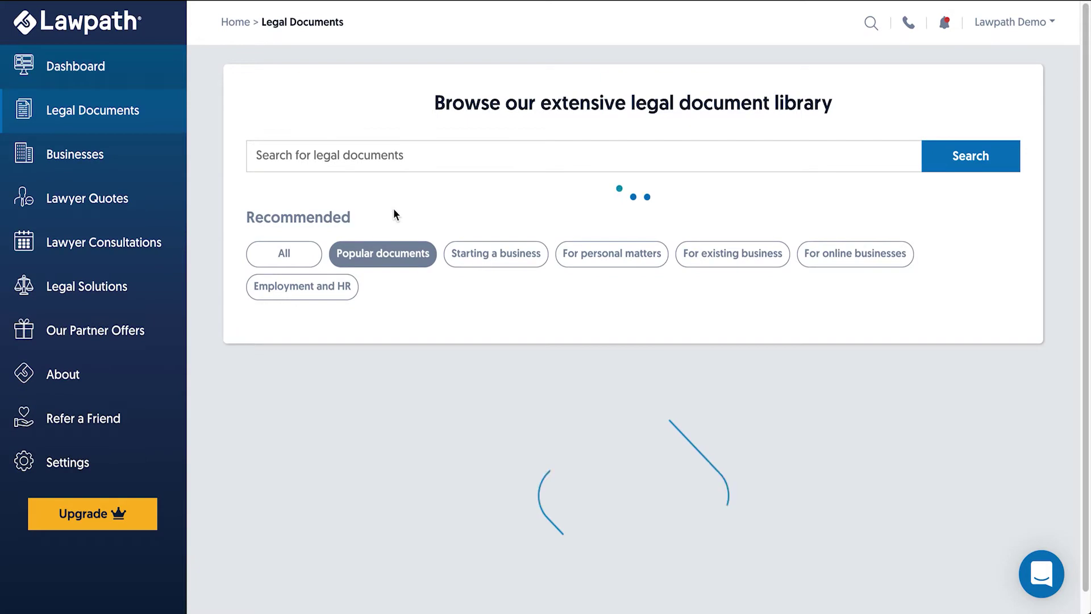
scroll(397, 341, down, 3)
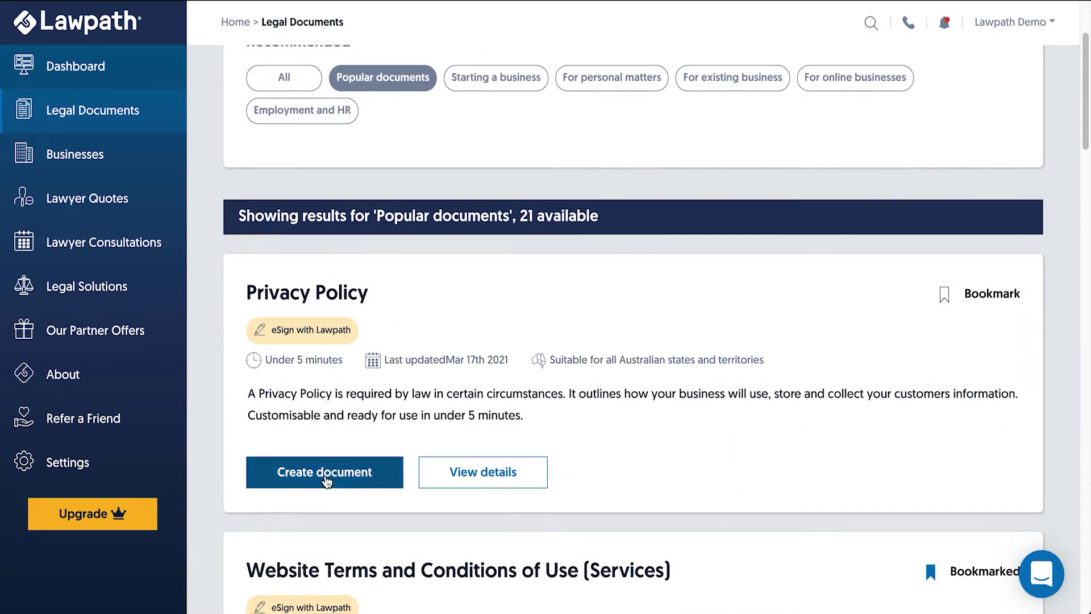
click(324, 476)
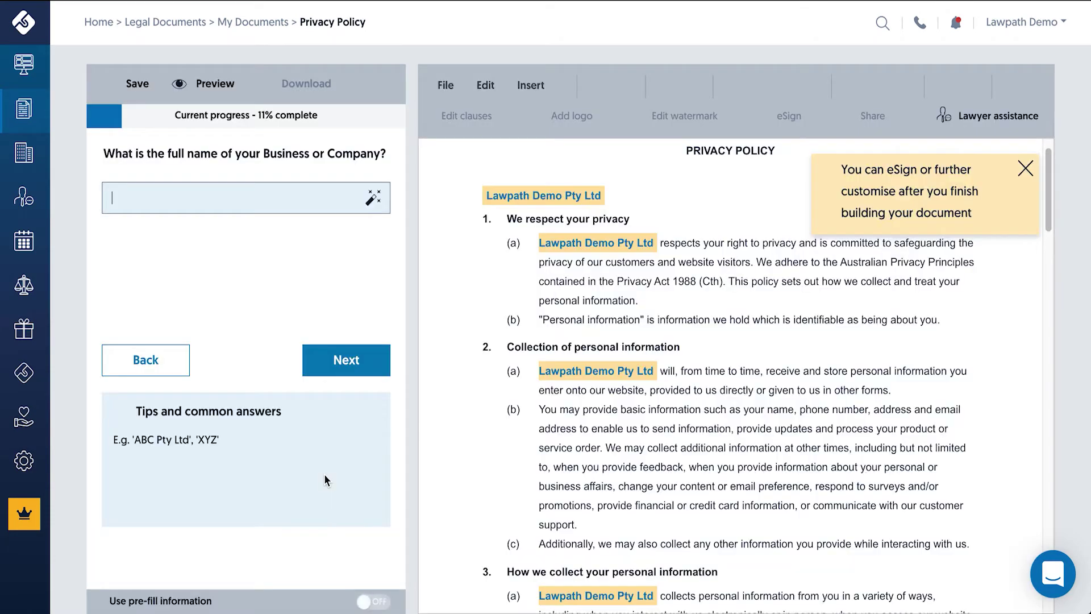
Advance through the business name, website, e-mail, address, approver and date questions, then submit and continue.
click(323, 372)
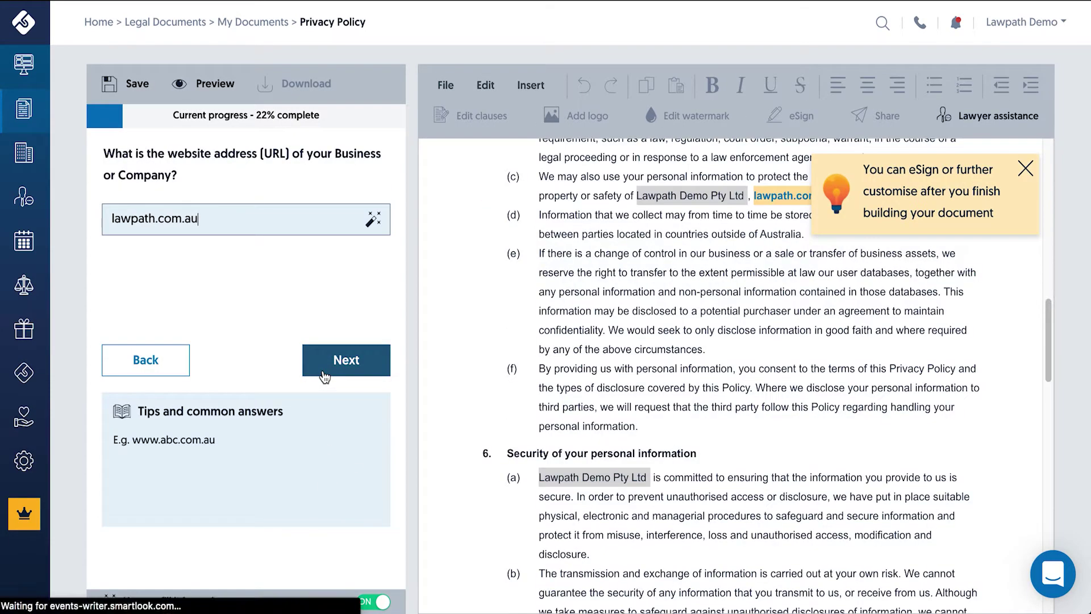
click(325, 372)
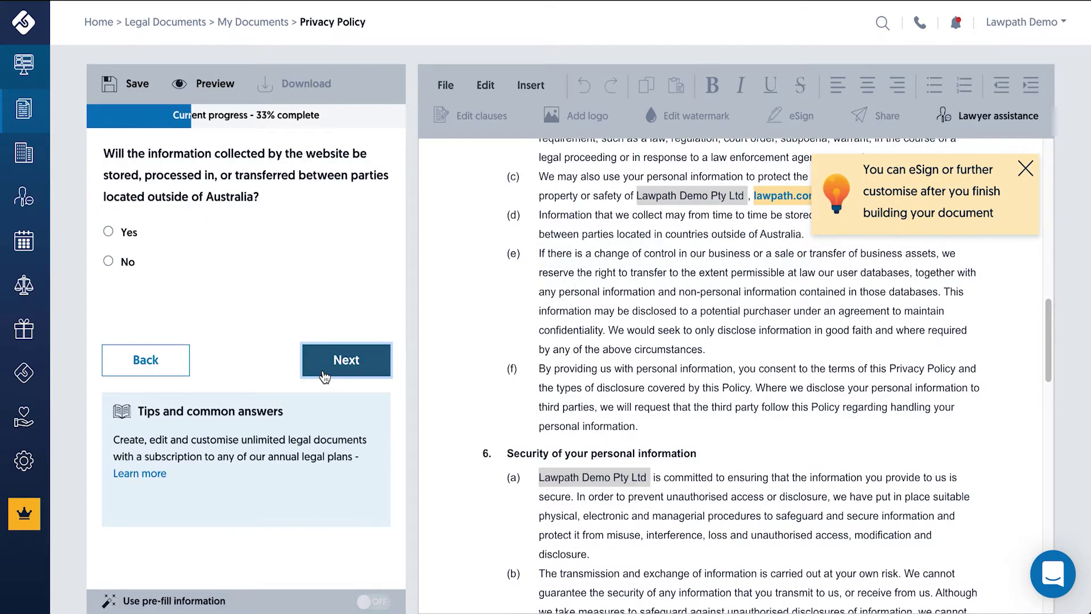
click(324, 373)
click(325, 372)
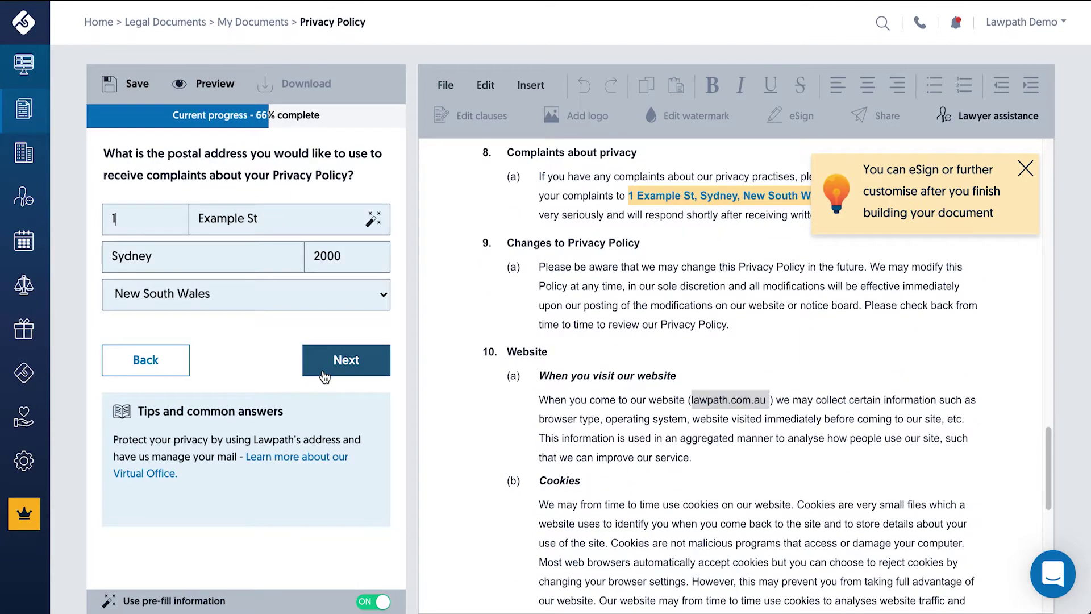
click(324, 372)
click(325, 372)
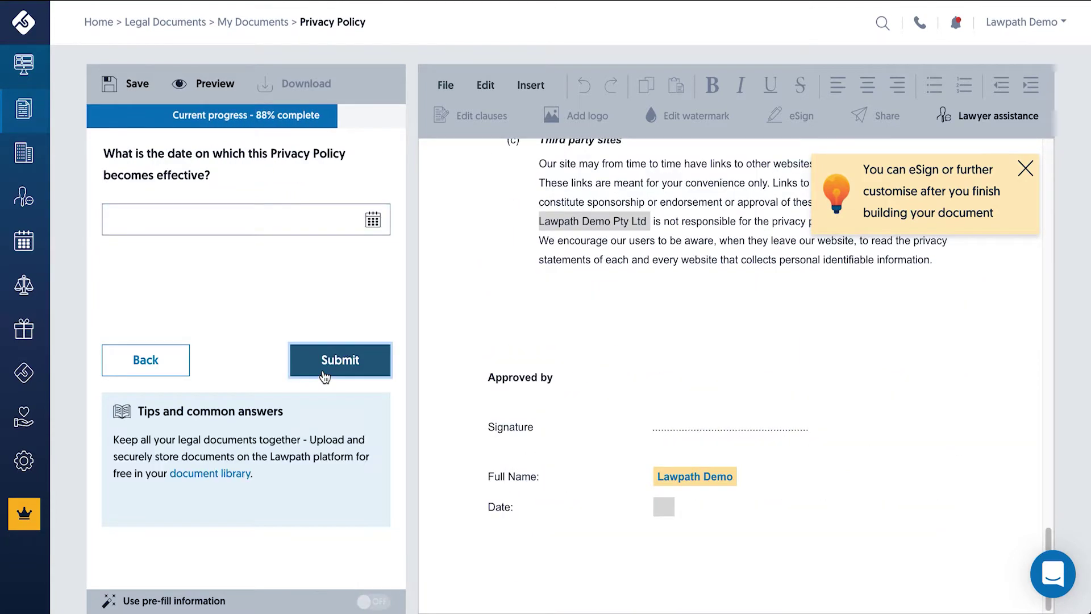
click(324, 372)
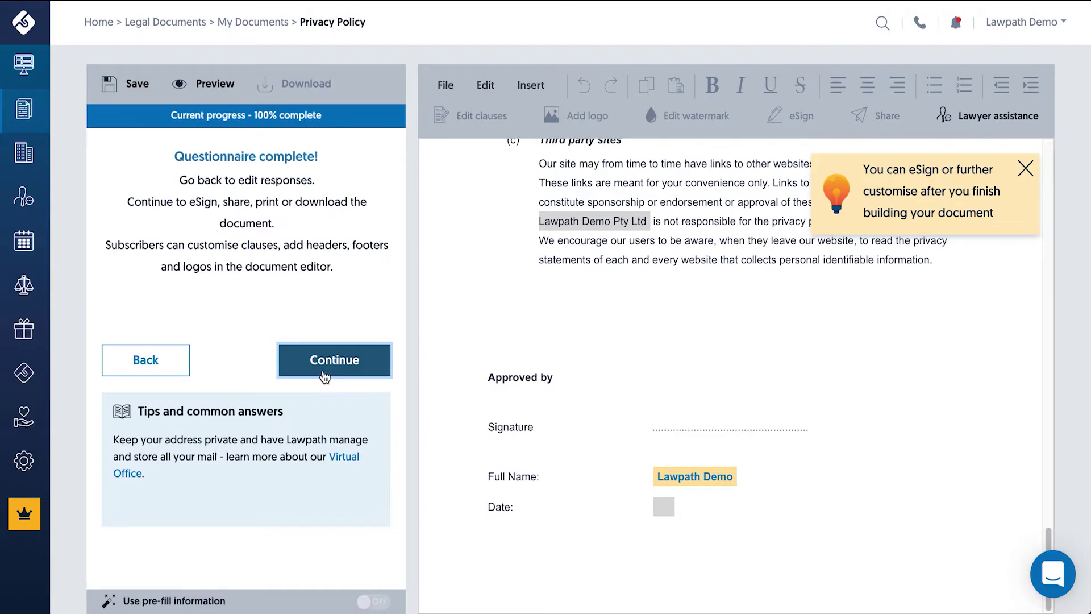
click(324, 375)
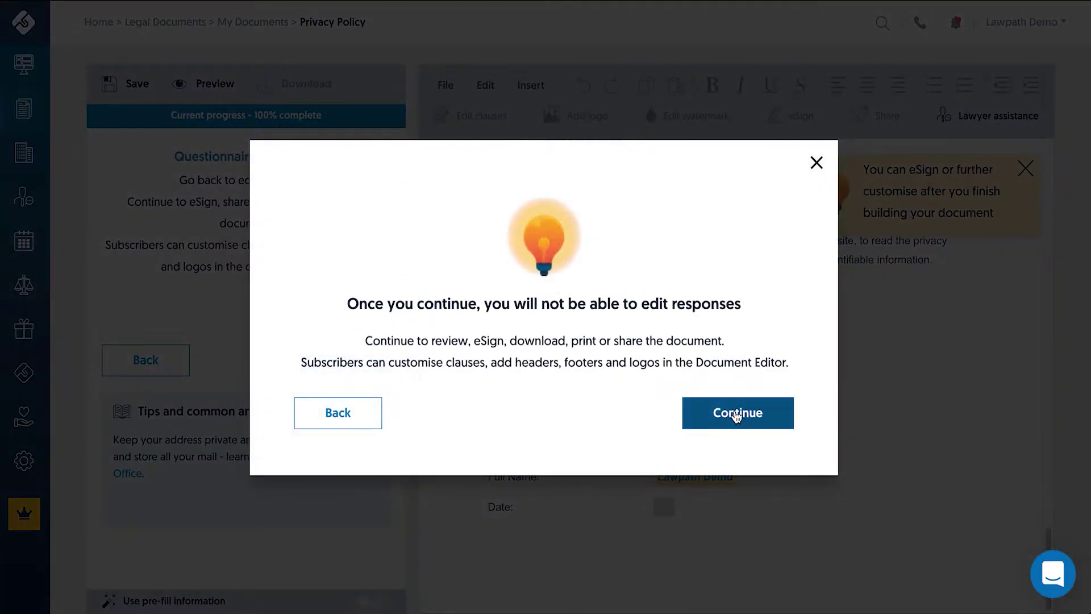
click(736, 413)
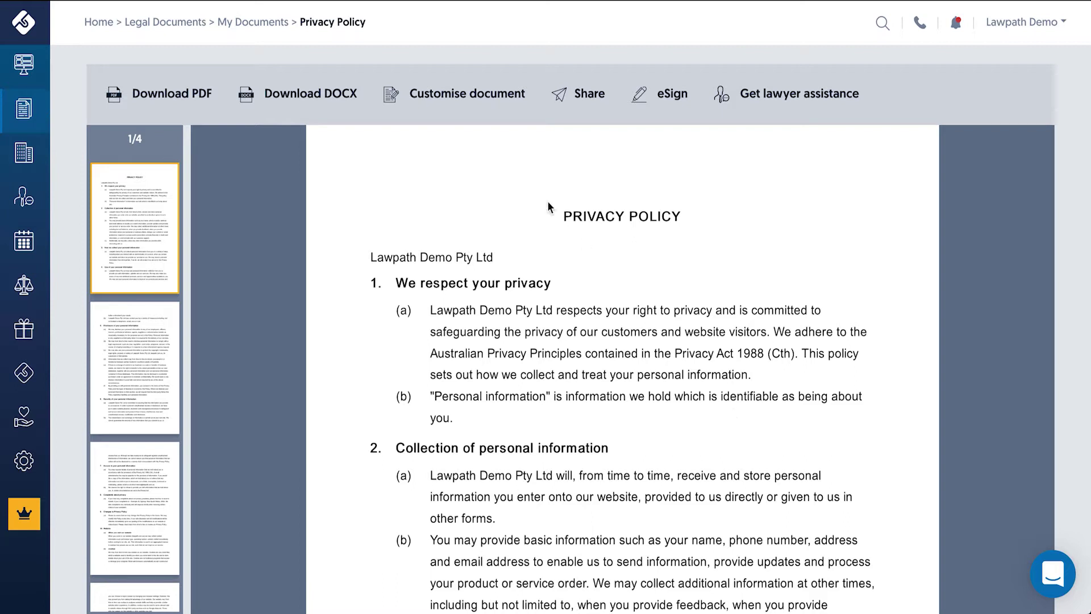
Open the generated Privacy Policy in the document editor for customisation.
click(448, 99)
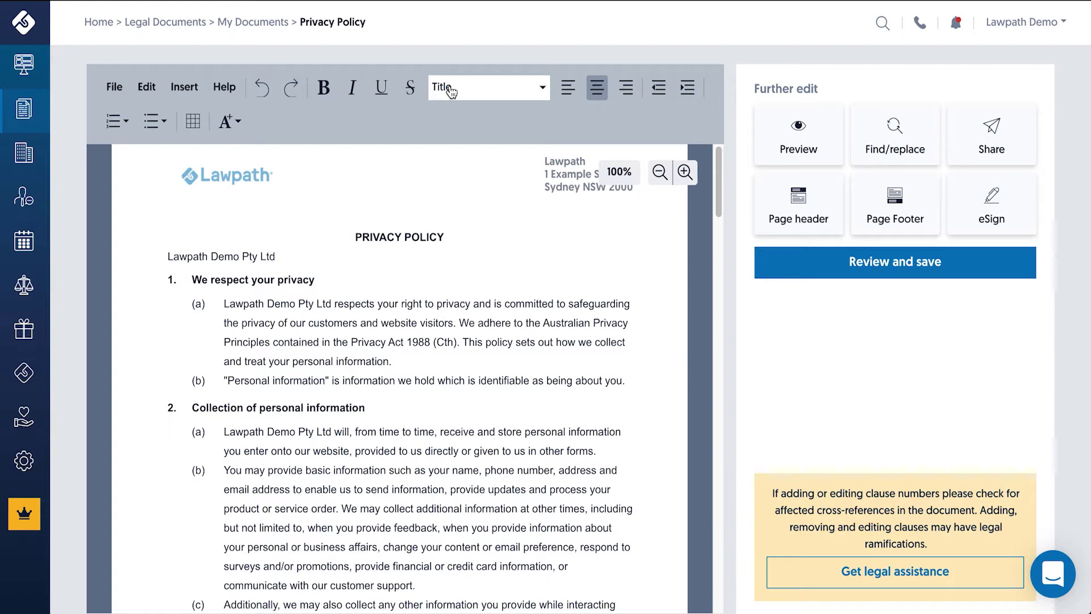
click(795, 207)
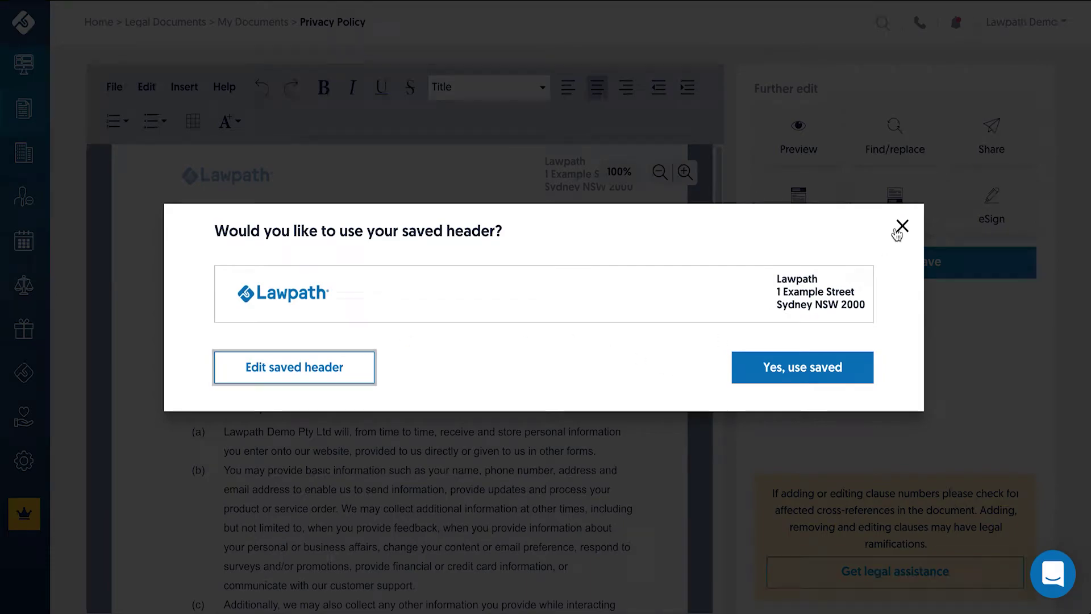
click(897, 230)
click(905, 216)
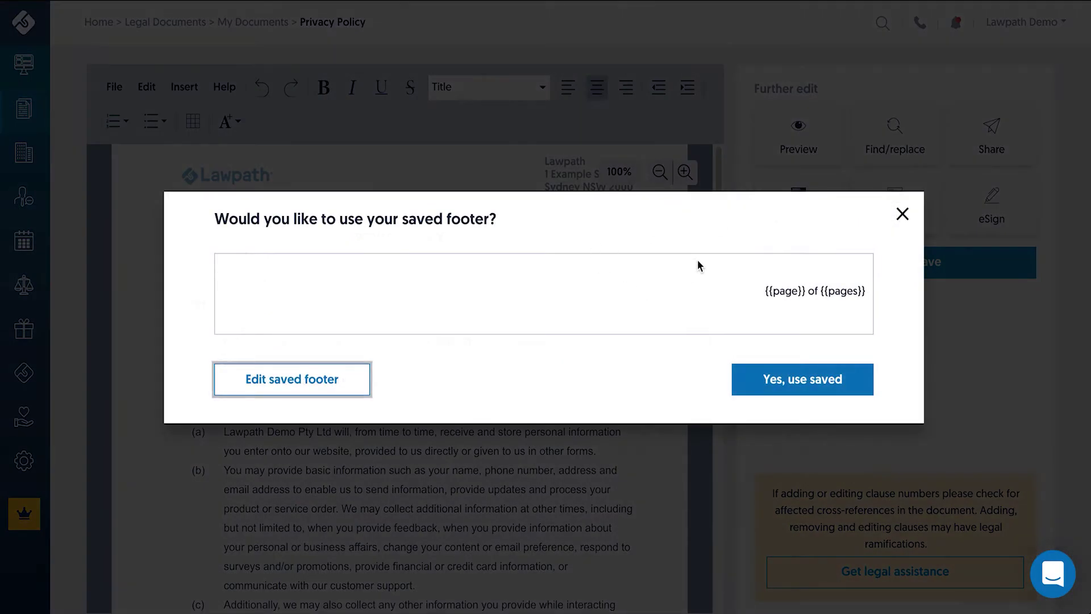
click(901, 216)
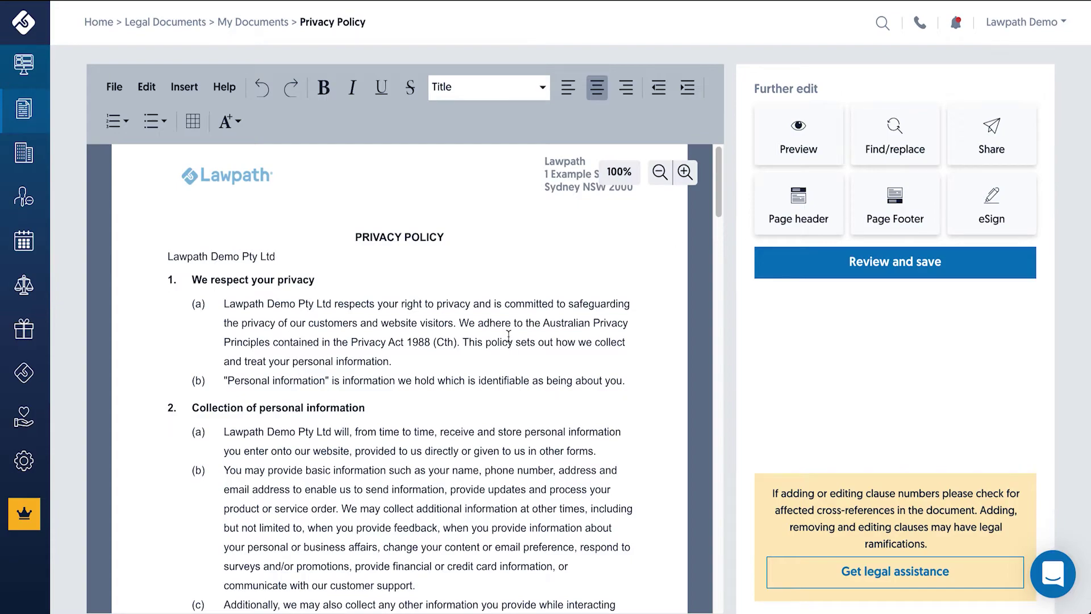
scroll(508, 336, down, 7)
Add a new line after clause 10(c) reading 'Additional Clause for more detail'.
scroll(509, 336, down, 20)
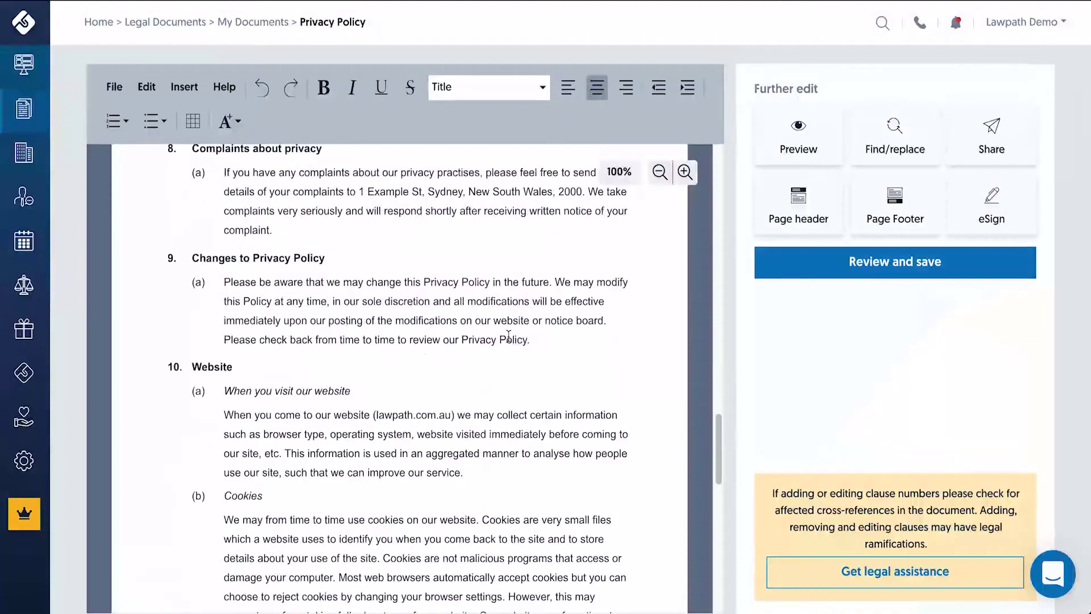
scroll(508, 336, down, 1)
click(370, 377)
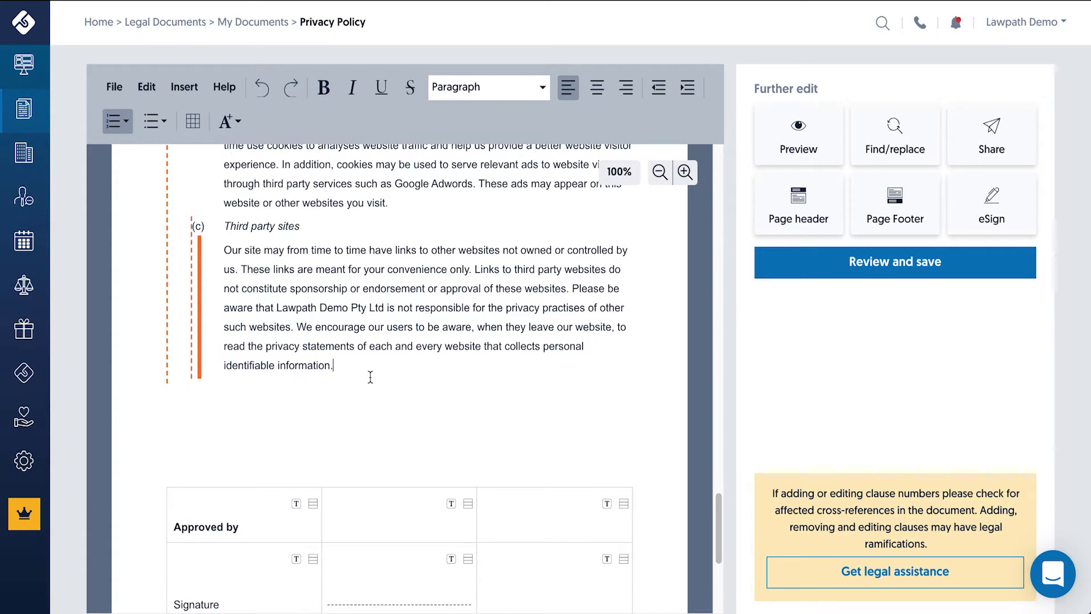
key(Return)
key(Return)
text(A)
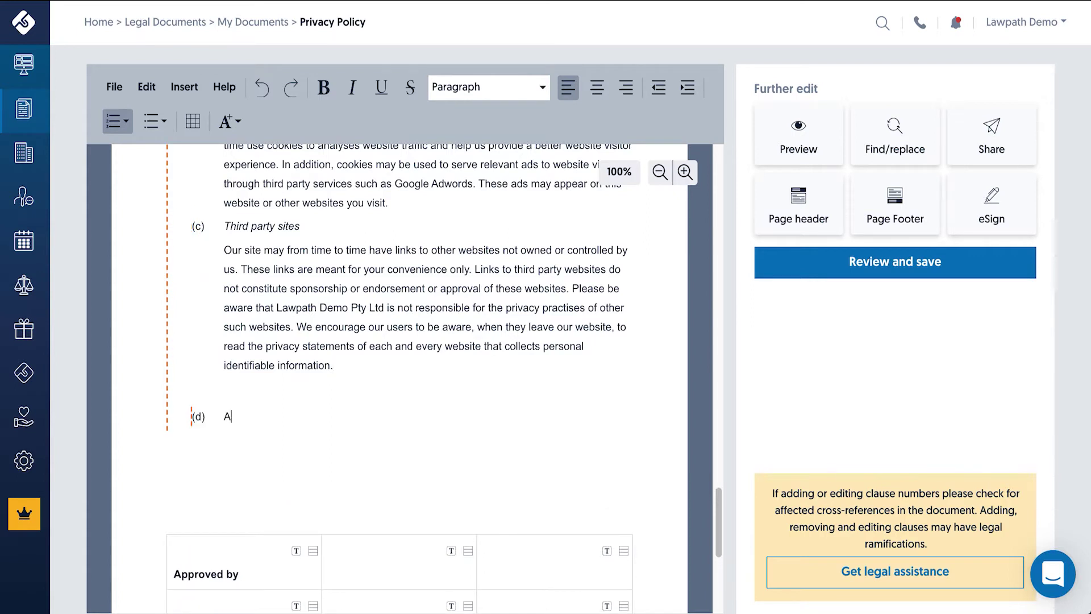
text(dditional Clause for more detail)
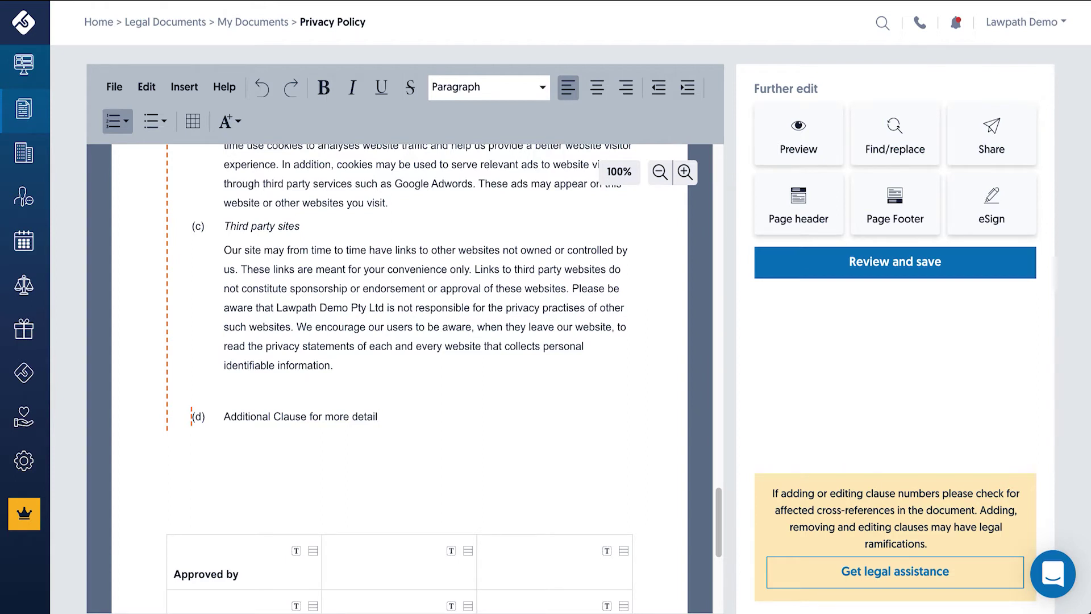
click(120, 125)
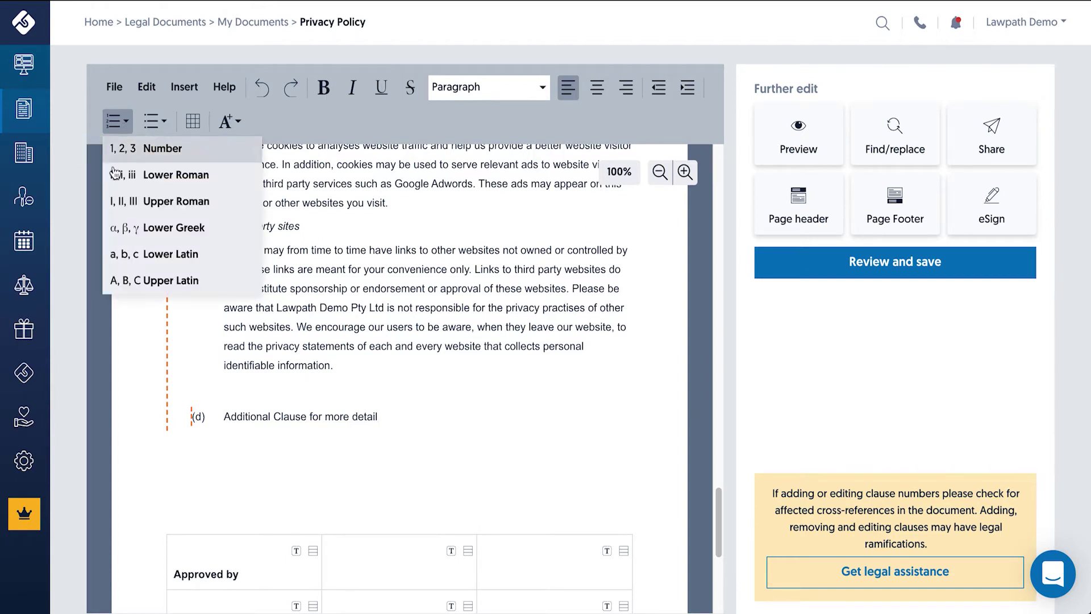
click(138, 148)
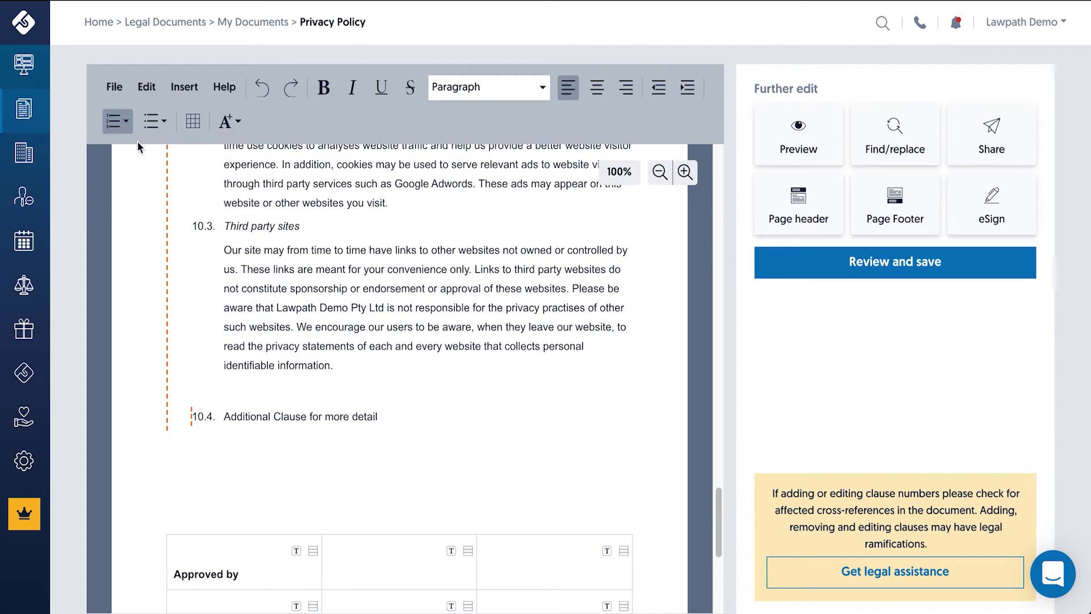
click(123, 129)
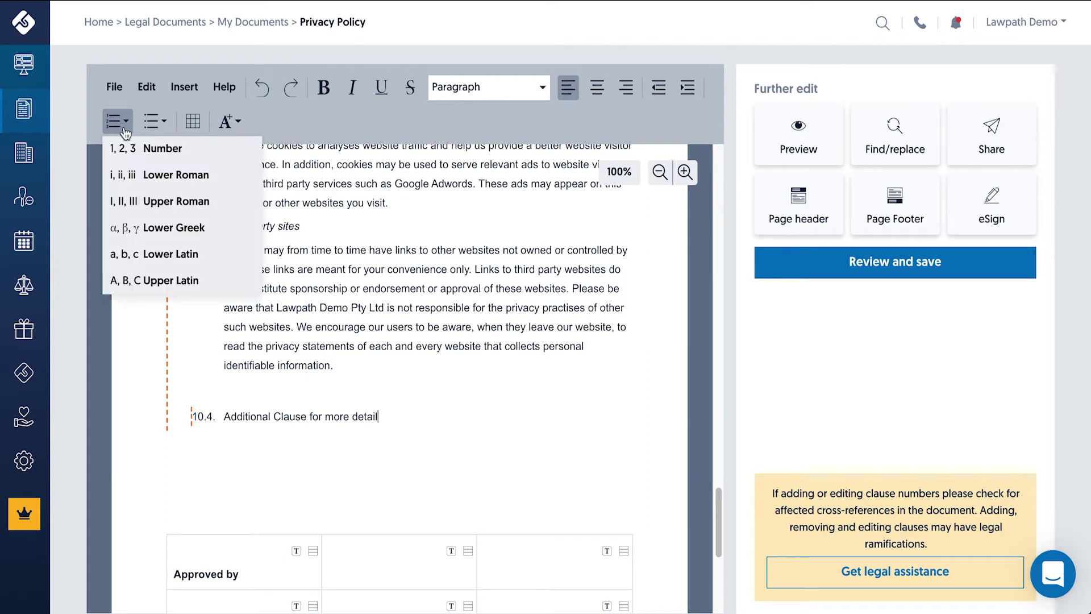
click(142, 175)
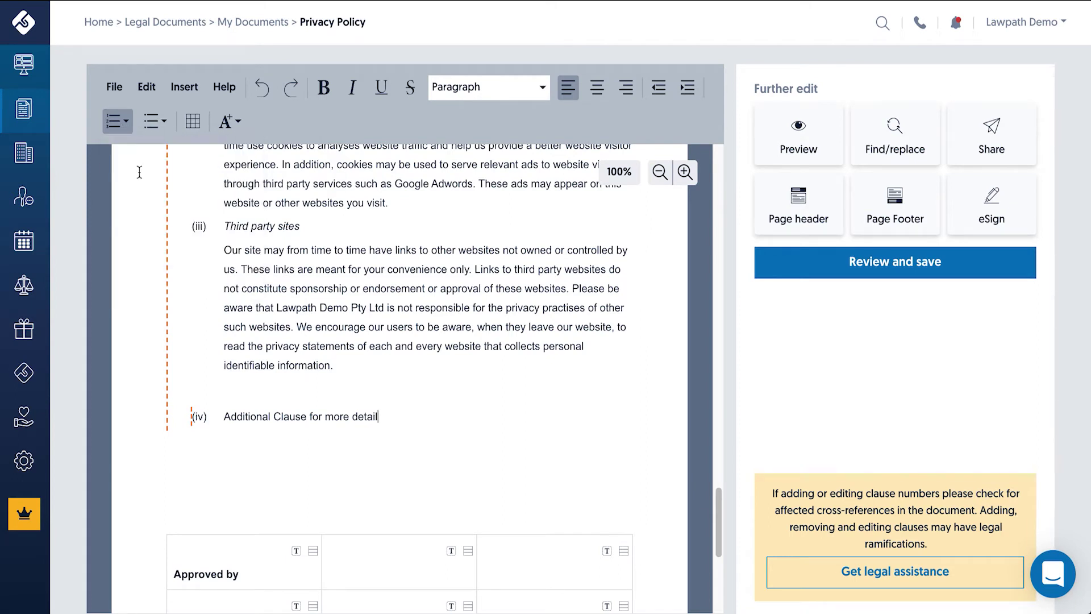
click(121, 123)
click(144, 247)
click(157, 121)
click(175, 147)
click(156, 121)
click(159, 173)
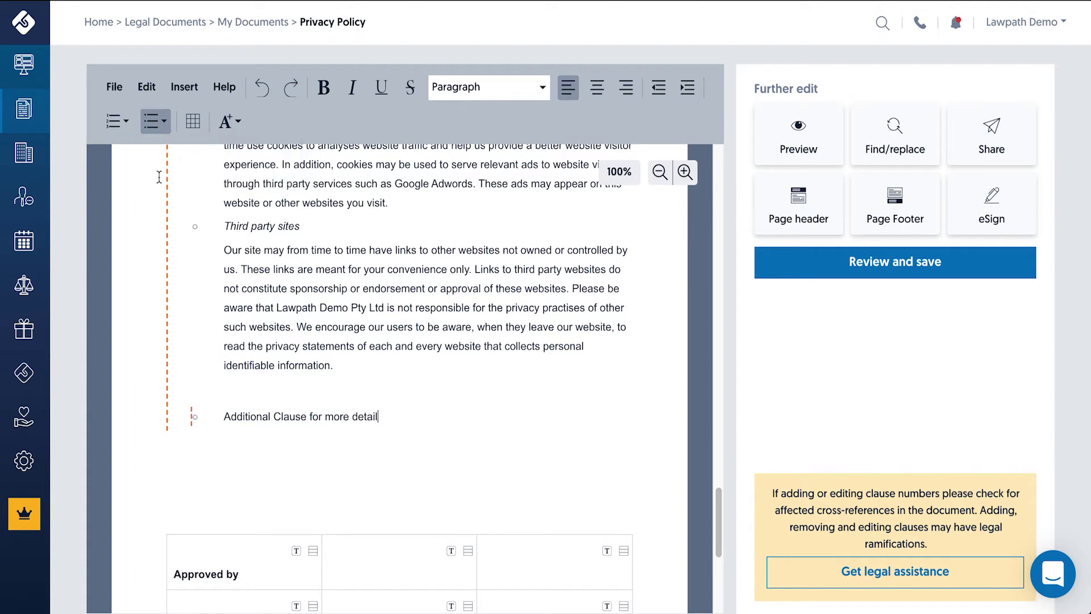
click(192, 121)
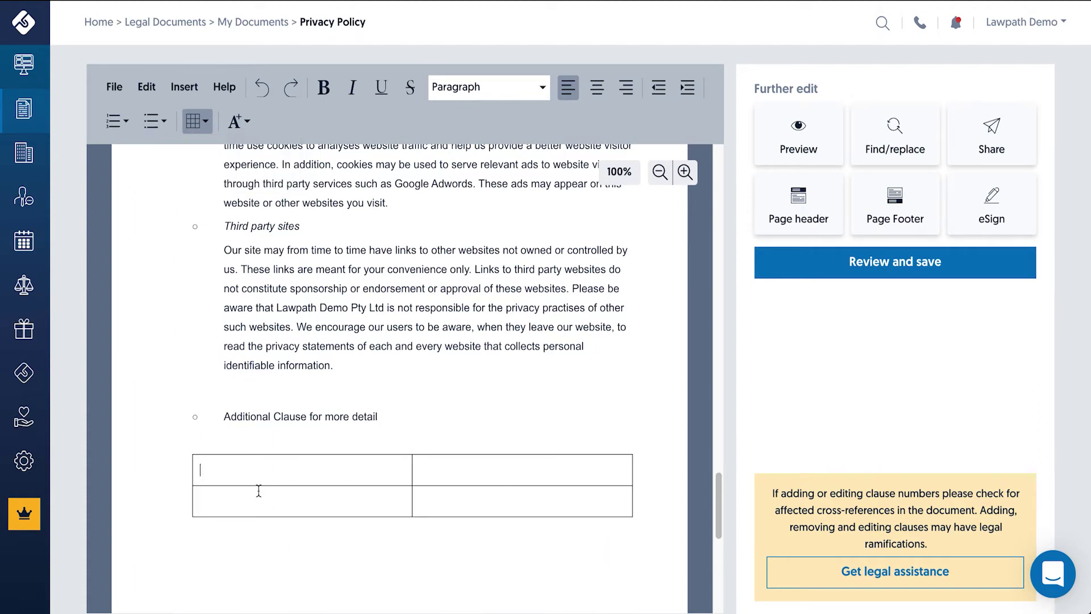
click(262, 88)
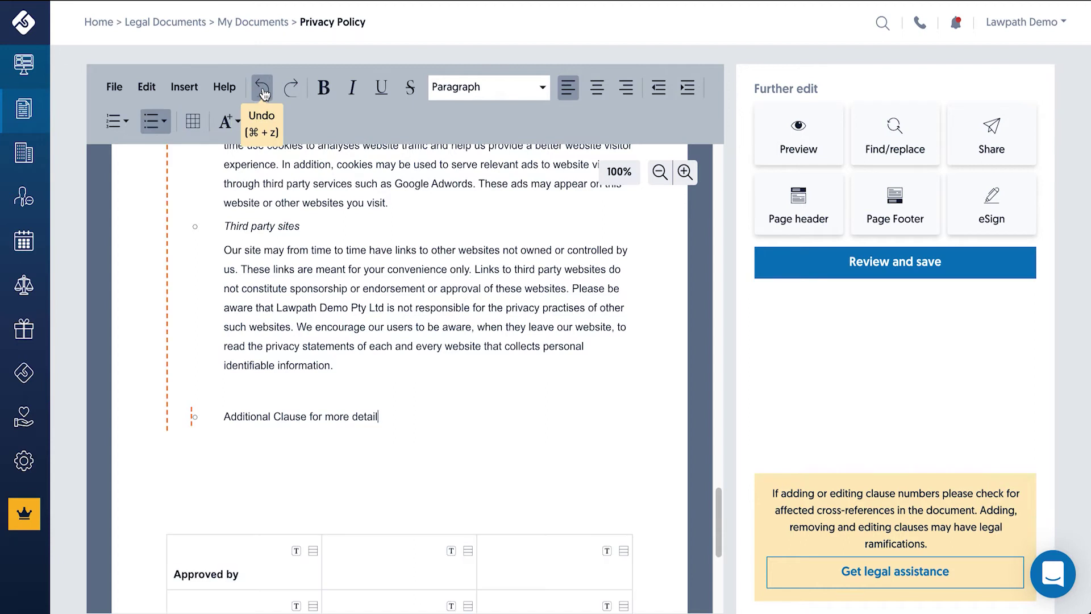
click(263, 91)
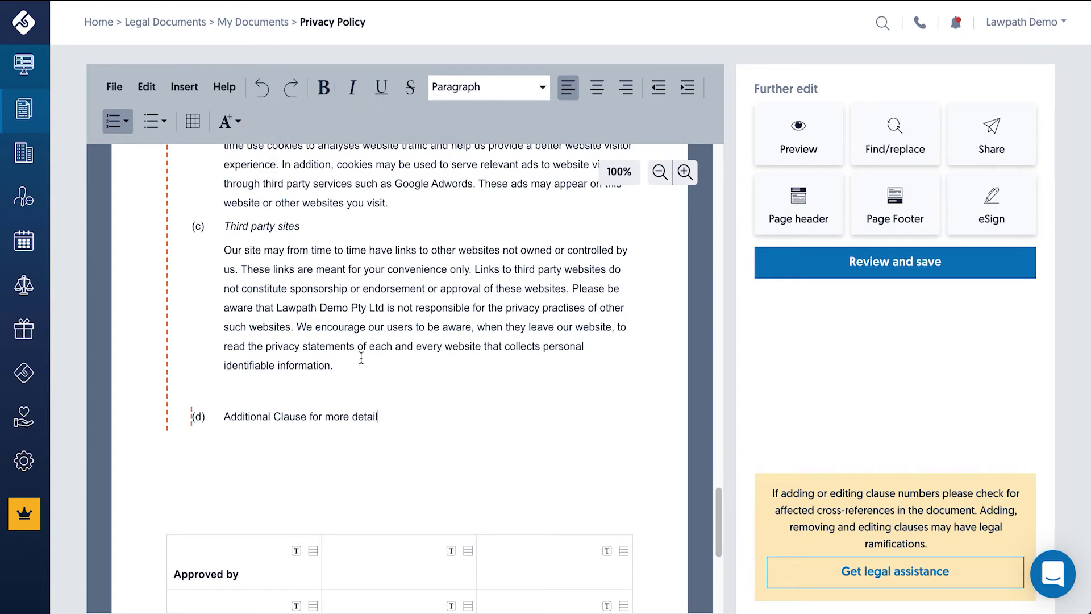
Italicise the clause (d) text 'Additional Clause for more detail'.
drag(383, 416, 224, 410)
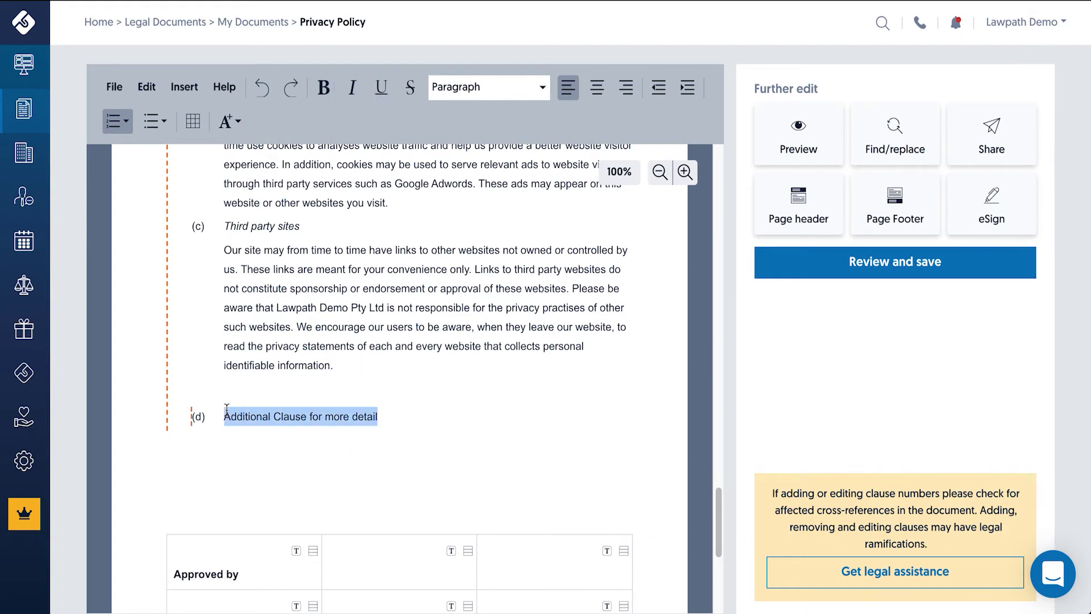
click(355, 96)
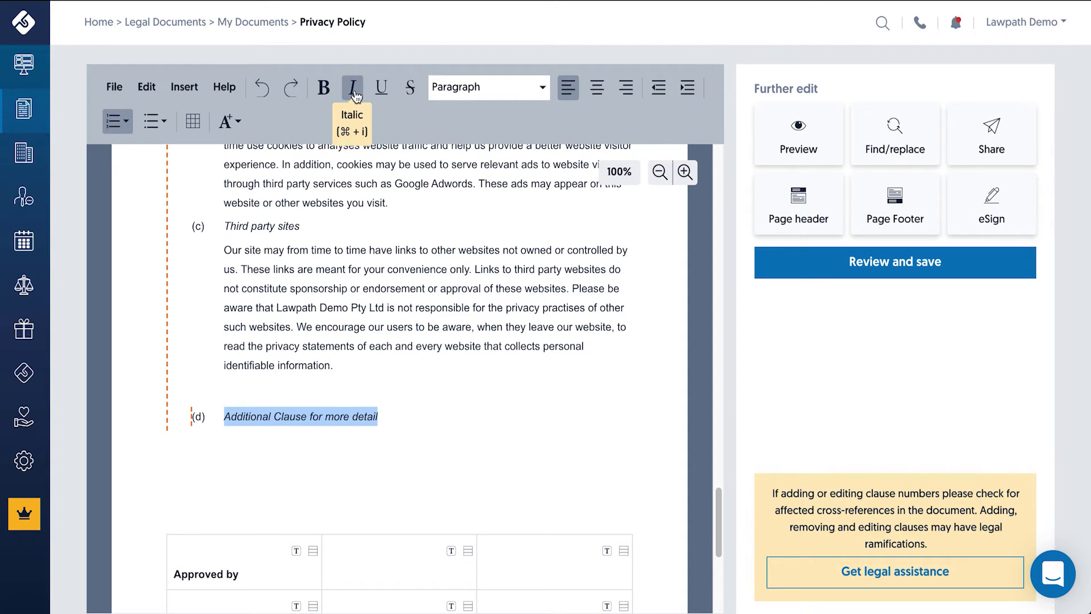
click(385, 417)
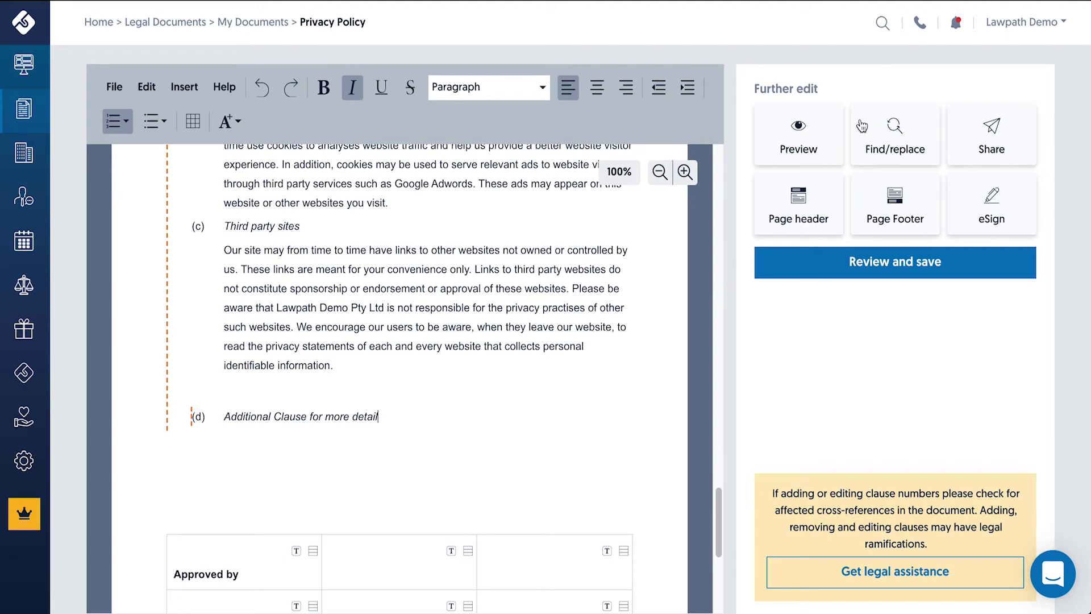
Use Find/replace to replace all 'Lawpath' with 'Demo Test'.
click(897, 136)
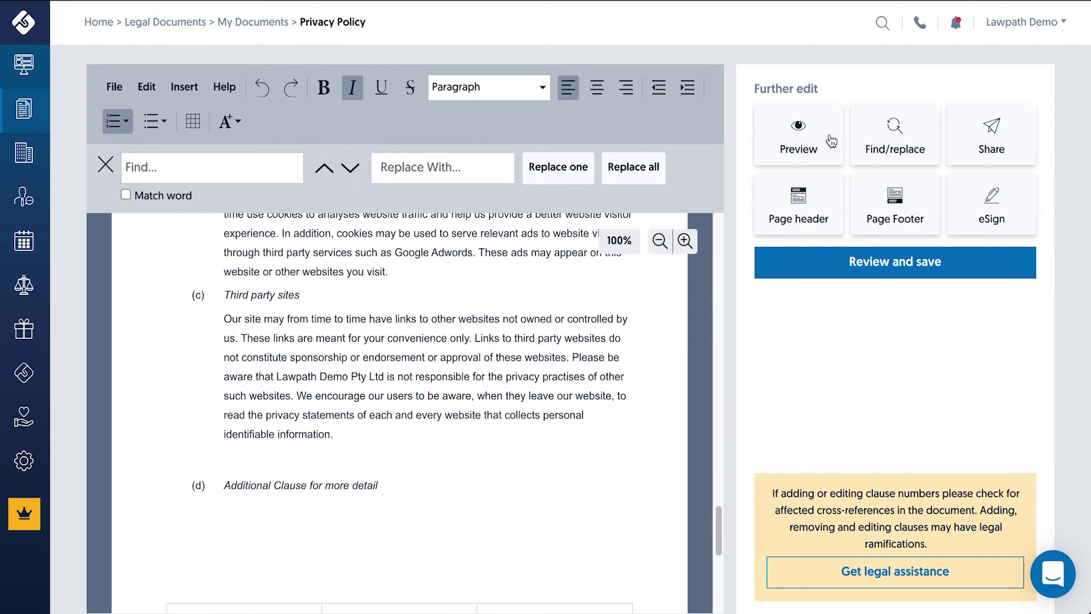
text(Lawpath)
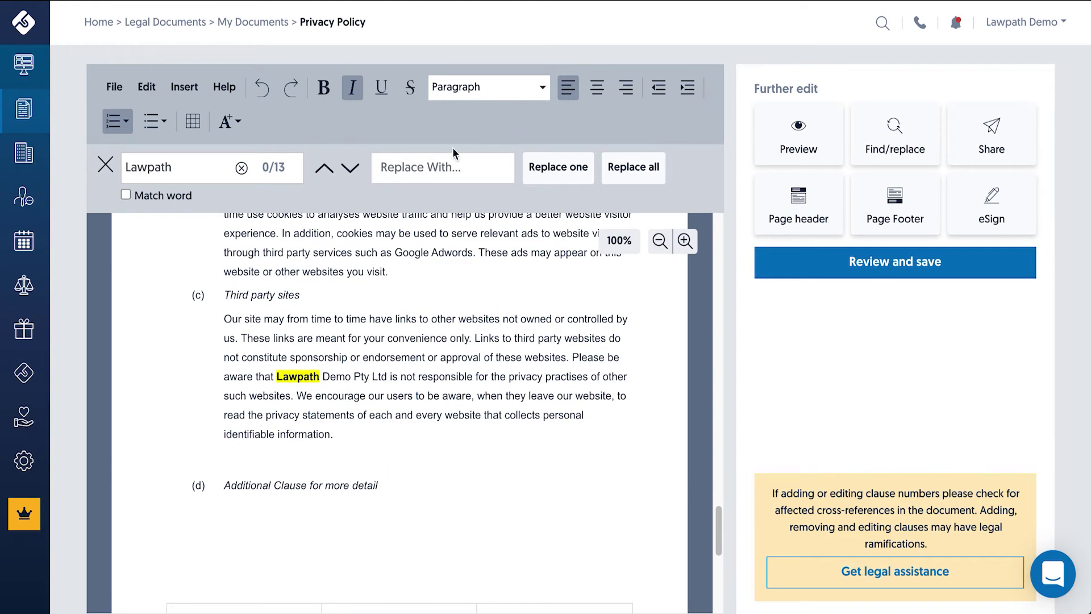
click(416, 165)
text(Demo Test)
scroll(512, 318, up, 10)
scroll(472, 318, up, 15)
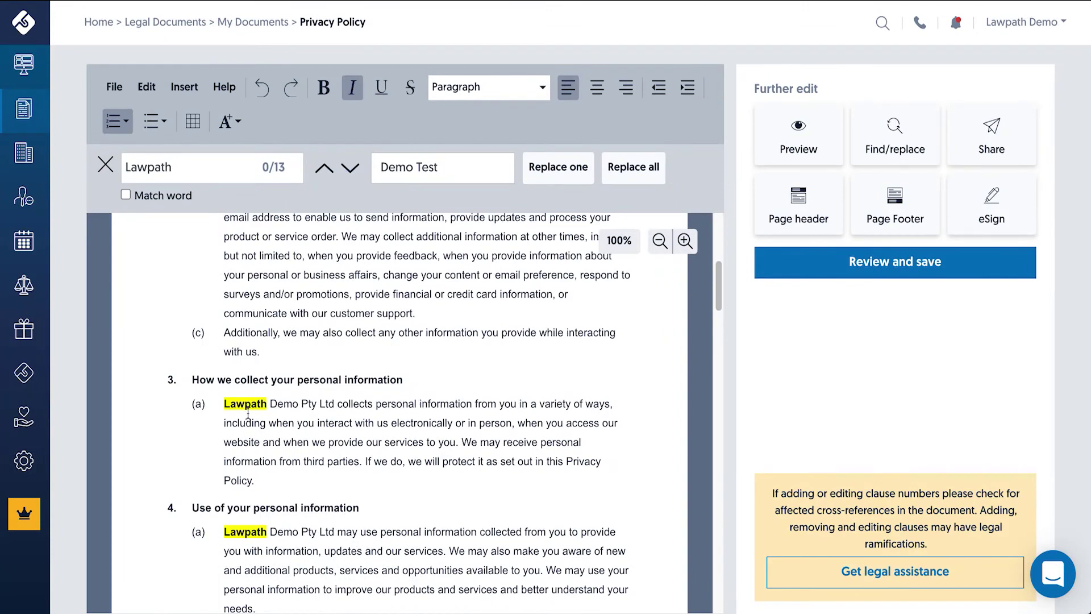
scroll(248, 413, up, 8)
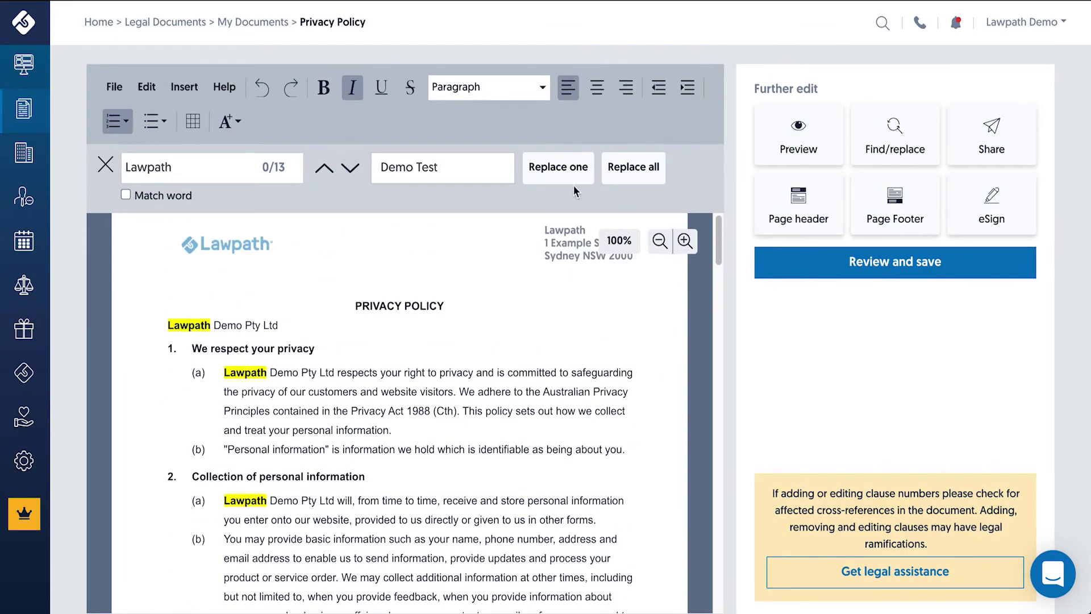
click(625, 172)
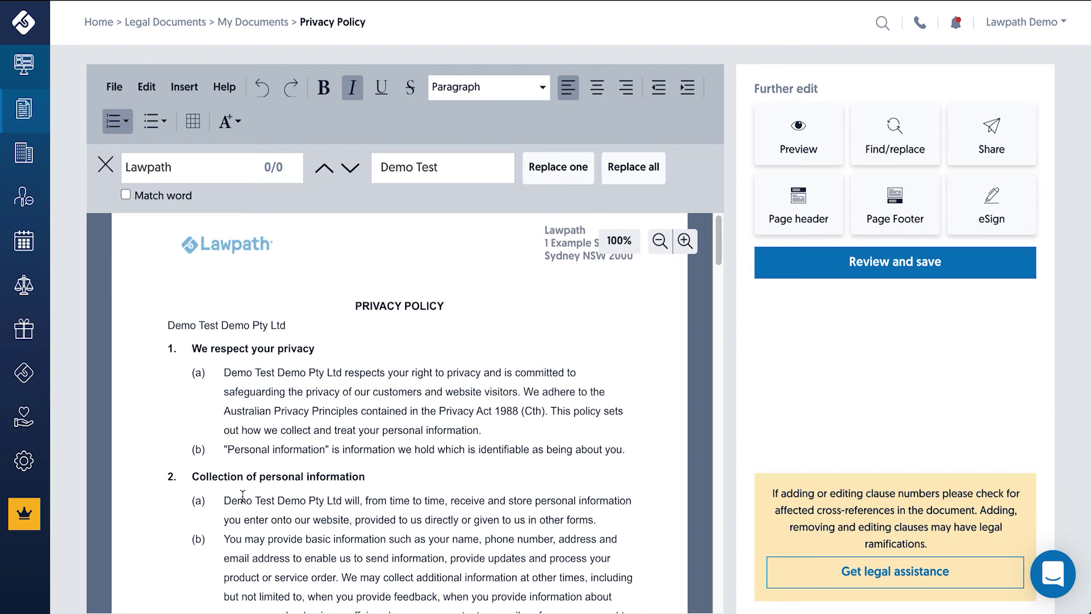
click(986, 217)
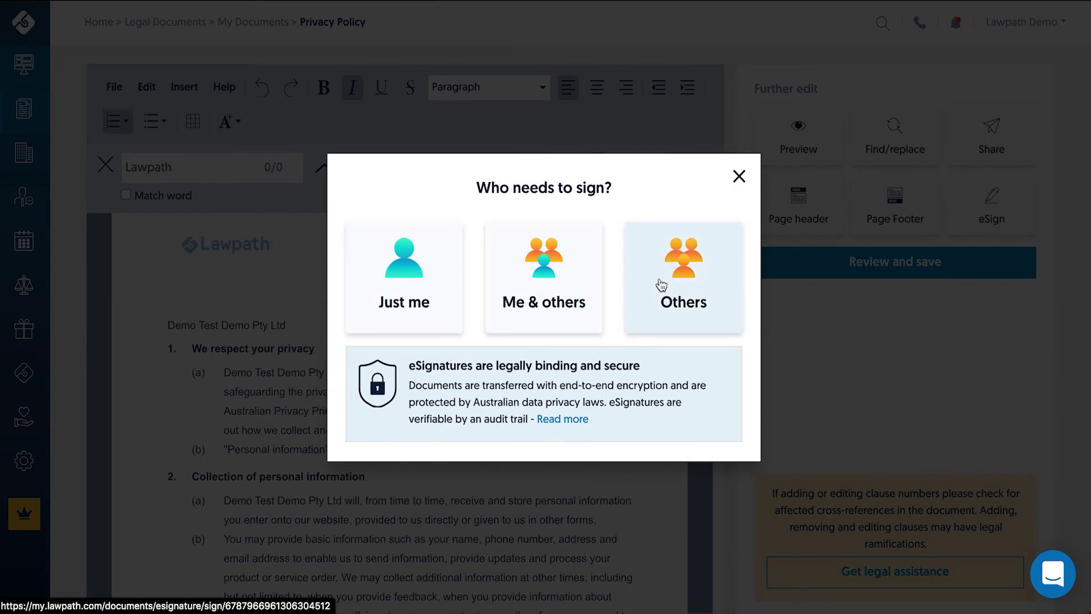
click(738, 177)
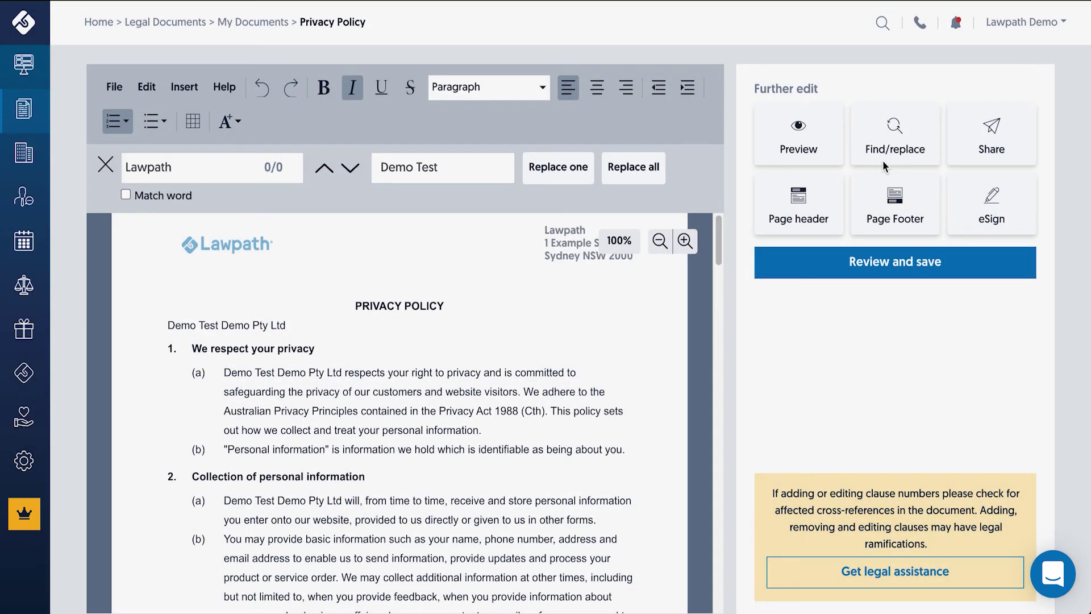
click(989, 135)
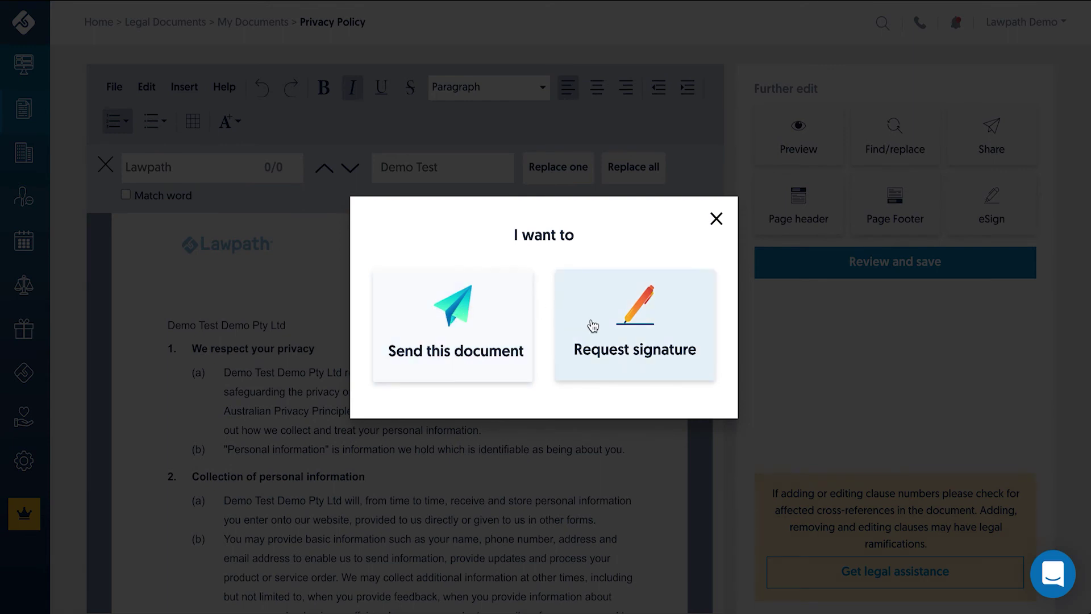
click(716, 220)
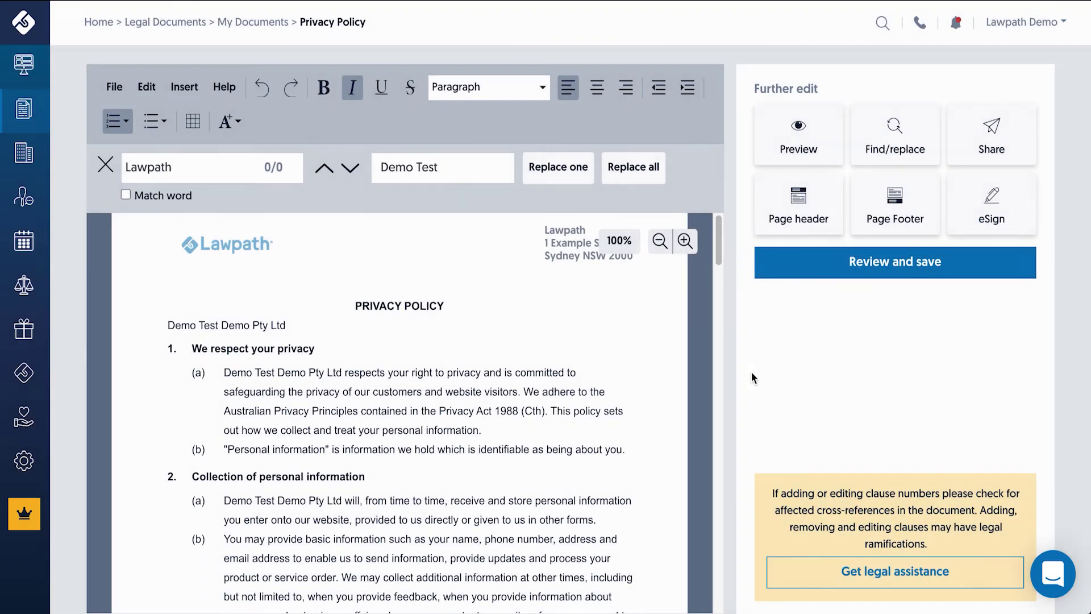